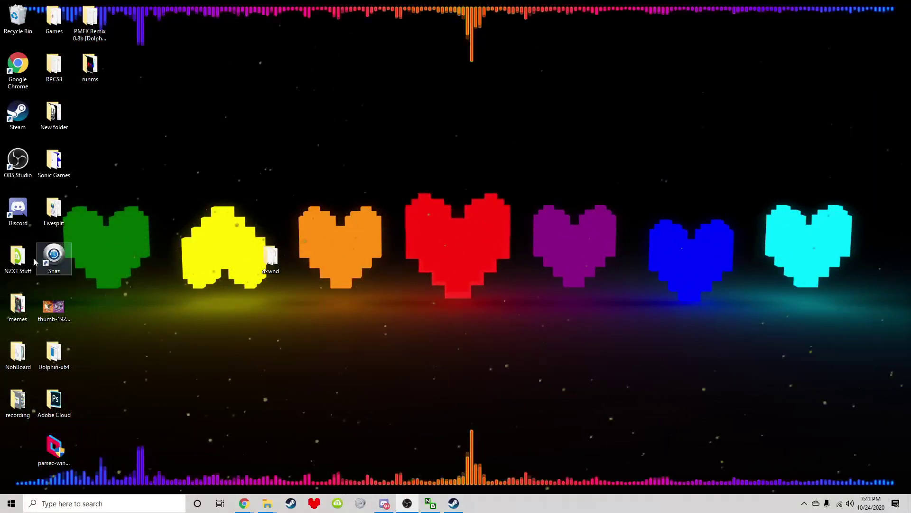
# - Move the dxwnd folder into the empty desktop icon slot below the recording folder
pyautogui.moveTo(267, 256); pyautogui.dragTo(19, 450)
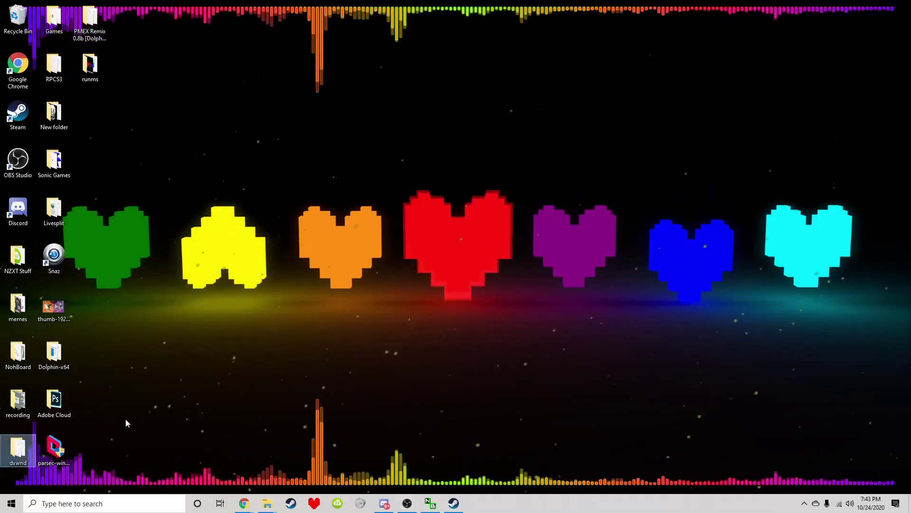
pyautogui.click(219, 403)
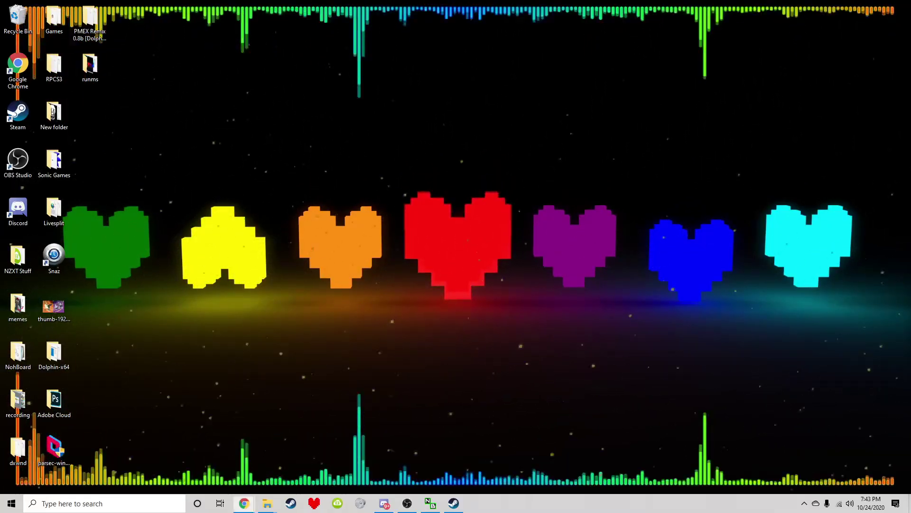
# - Bring the WinRAR downloads page into view, examine the available versions, and close the page
pyautogui.moveTo(909, 71); pyautogui.dragTo(522, 15)
pyautogui.moveTo(319, 237); pyautogui.dragTo(200, 237)
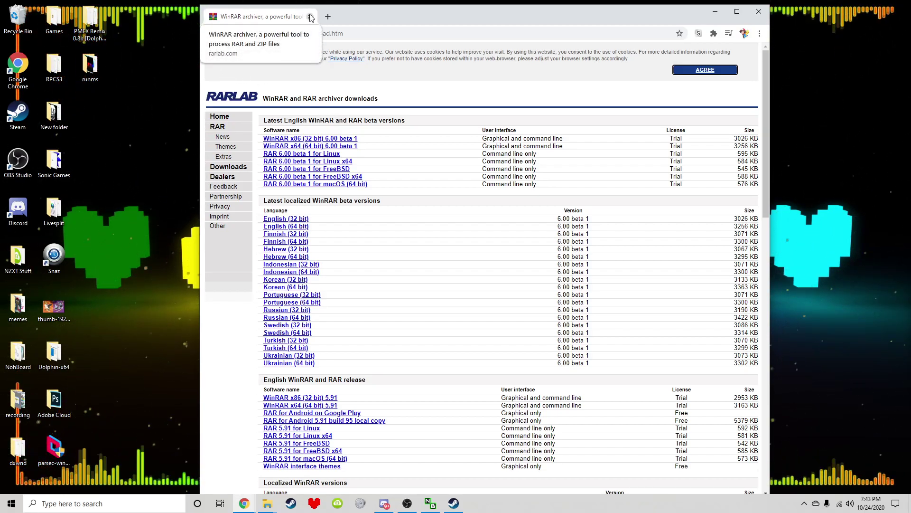
pyautogui.click(759, 11)
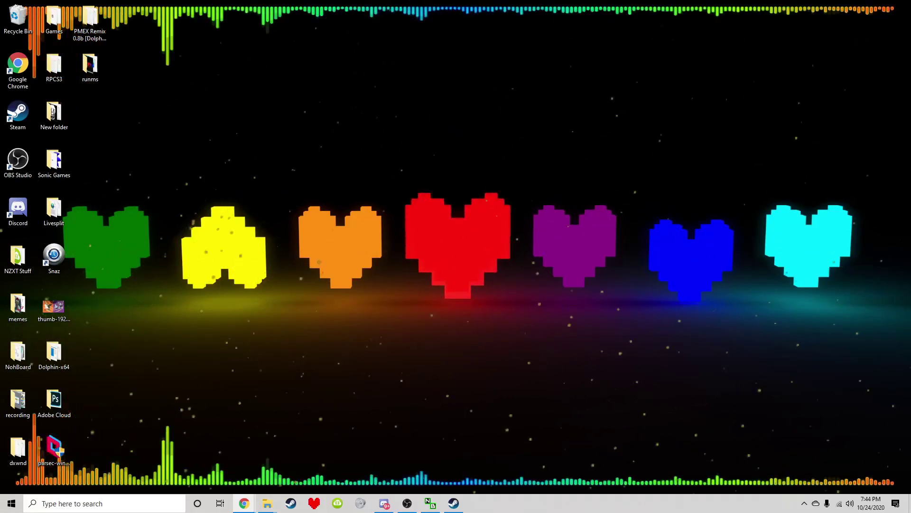
# - Review the DxWnd project page on SourceForge and the contents of v2_05_58_build.rar, closing both windows when finished
pyautogui.moveTo(909, 72); pyautogui.dragTo(352, 47)
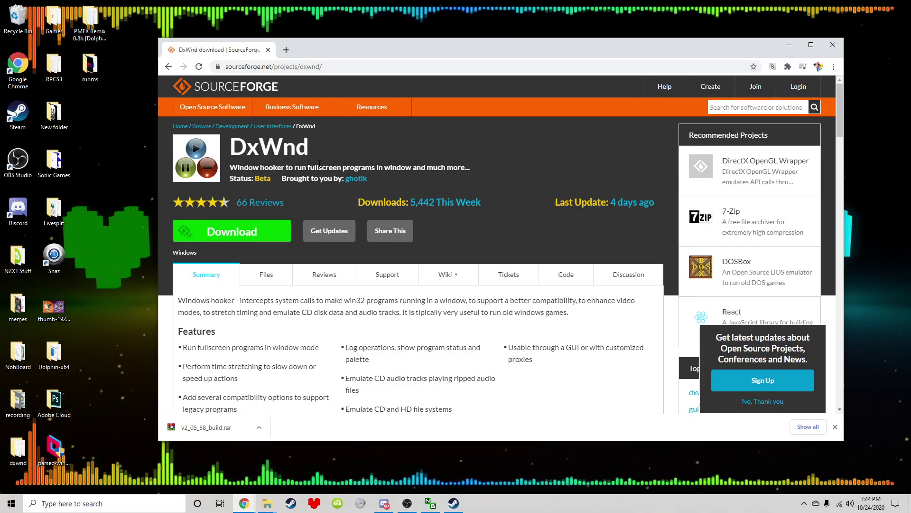
pyautogui.scroll(-3, 346, 152)
pyautogui.scroll(3, 352, 155)
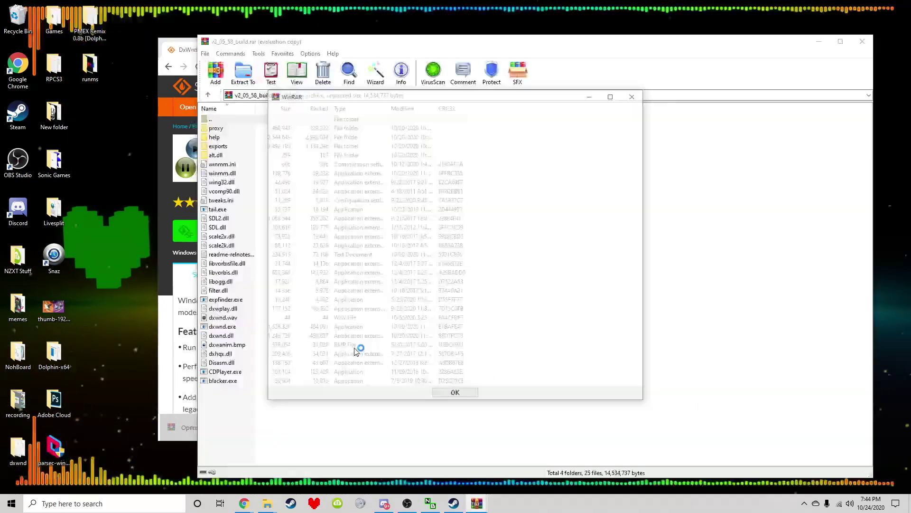
pyautogui.click(636, 96)
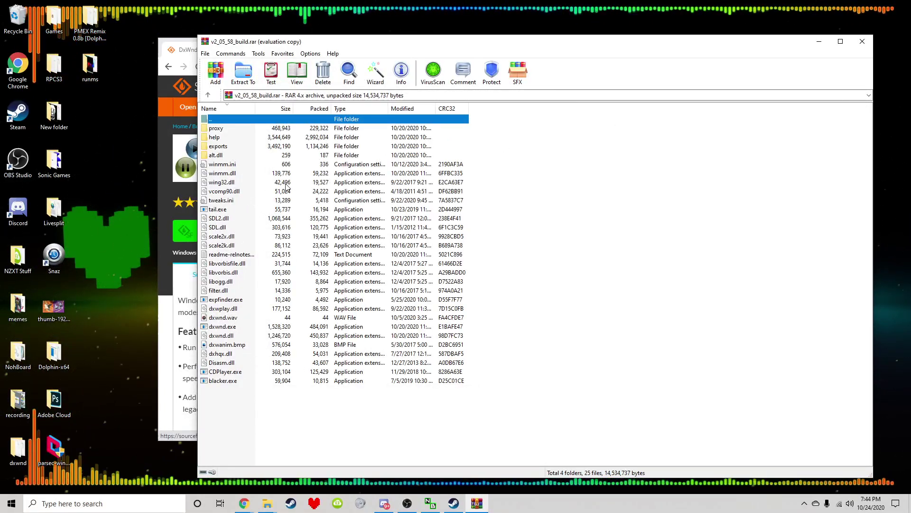
pyautogui.click(862, 39)
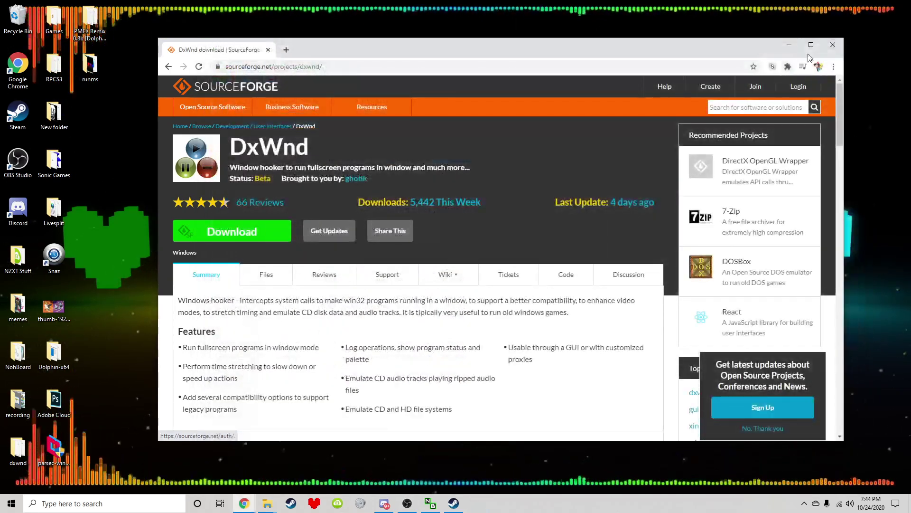
pyautogui.click(835, 43)
# - Open the dxwnd folder from the desktop and widen its window to show its files
pyautogui.moveTo(18, 447); pyautogui.dragTo(356, 224)
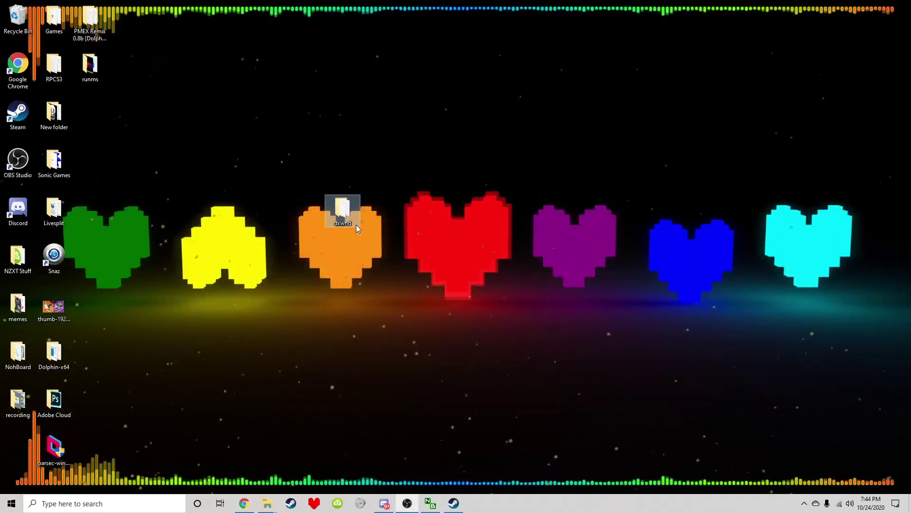
pyautogui.doubleClick(354, 210)
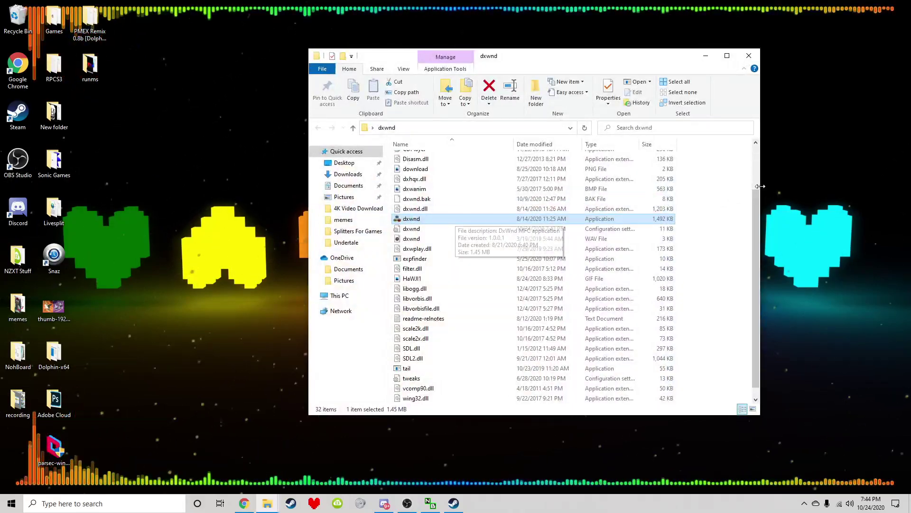
pyautogui.moveTo(758, 187); pyautogui.dragTo(907, 186)
pyautogui.scroll(2, 495, 232)
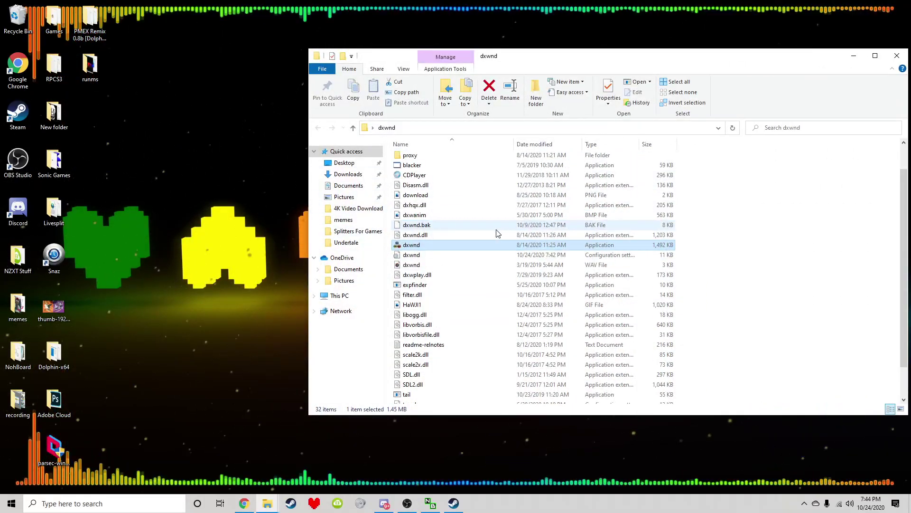
pyautogui.click(744, 196)
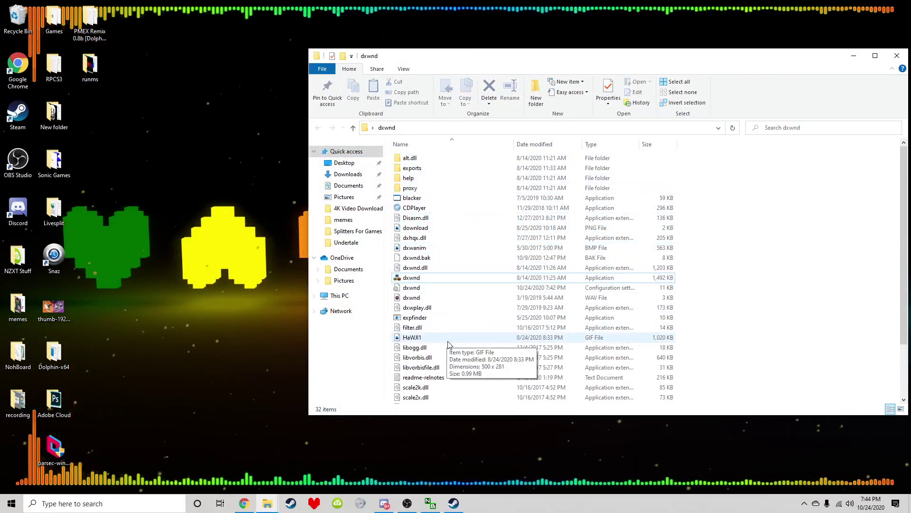
# - Launch the dxwnd application, minimize its folder window, and return the dxwnd folder to its desktop icon slot
pyautogui.scroll(-3, 443, 342)
pyautogui.click(420, 210)
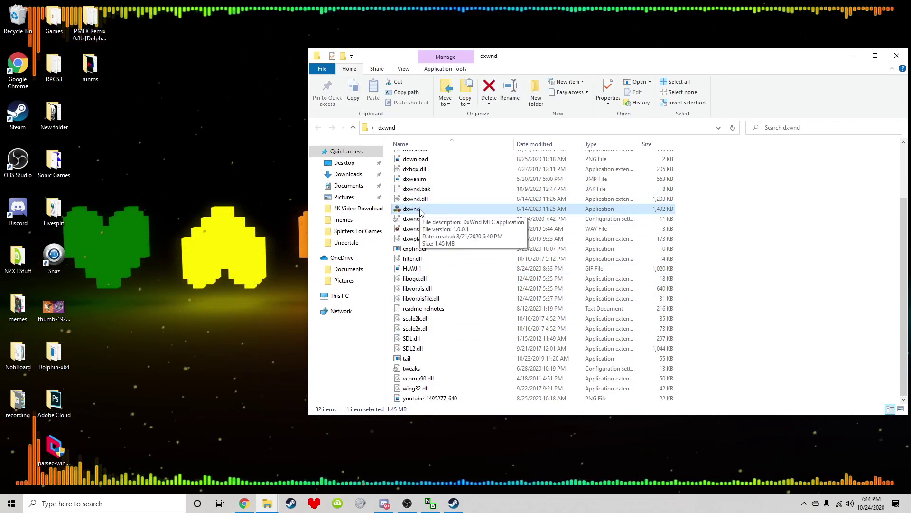
pyautogui.doubleClick(420, 210)
pyautogui.click(854, 56)
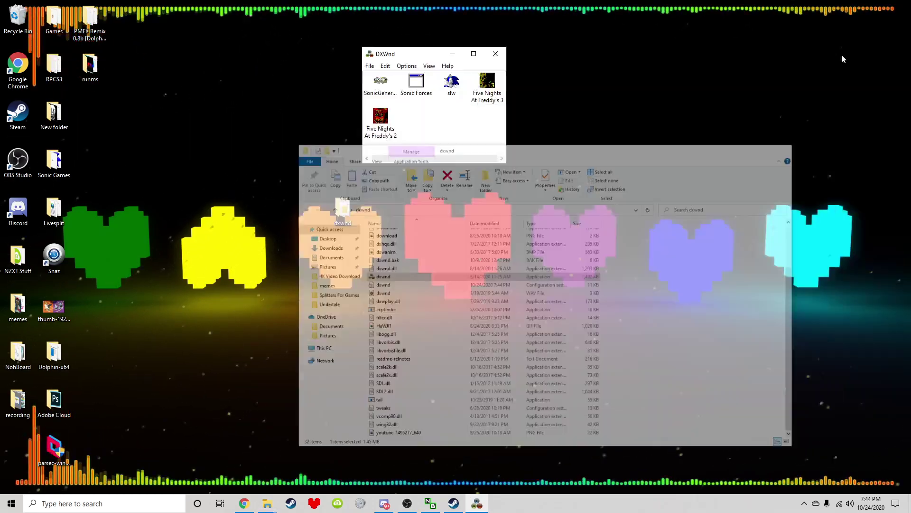
pyautogui.moveTo(422, 57); pyautogui.dragTo(432, 113)
pyautogui.moveTo(342, 212); pyautogui.dragTo(17, 448)
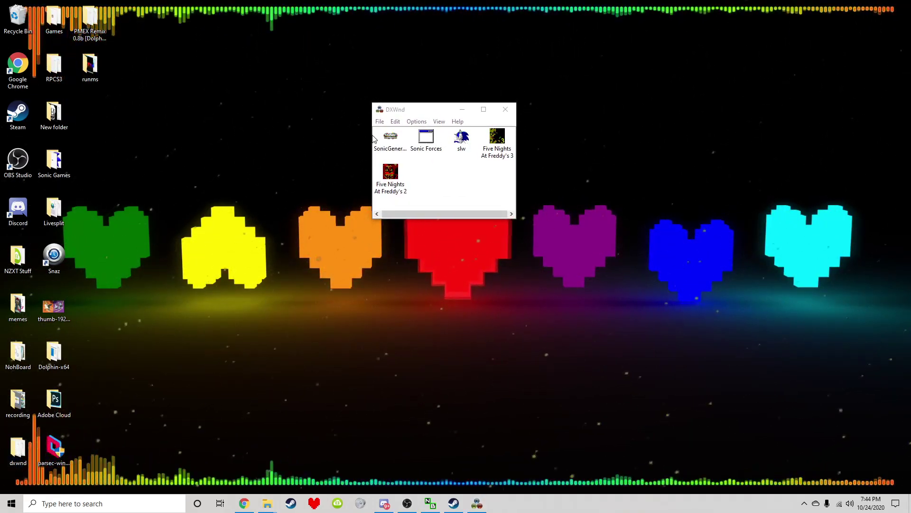
# - Delete the existing Sonic Generations entry from the DXWnd program list
pyautogui.rightClick(389, 138)
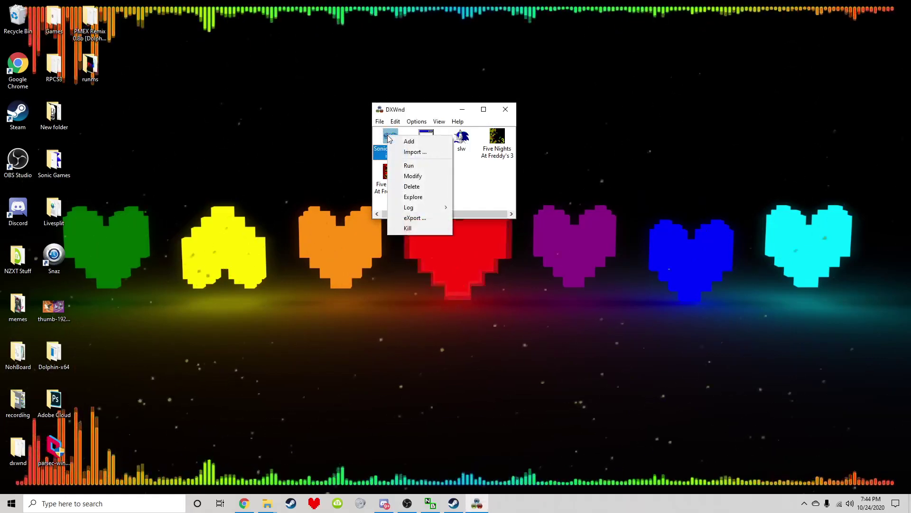
pyautogui.click(413, 186)
pyautogui.click(449, 268)
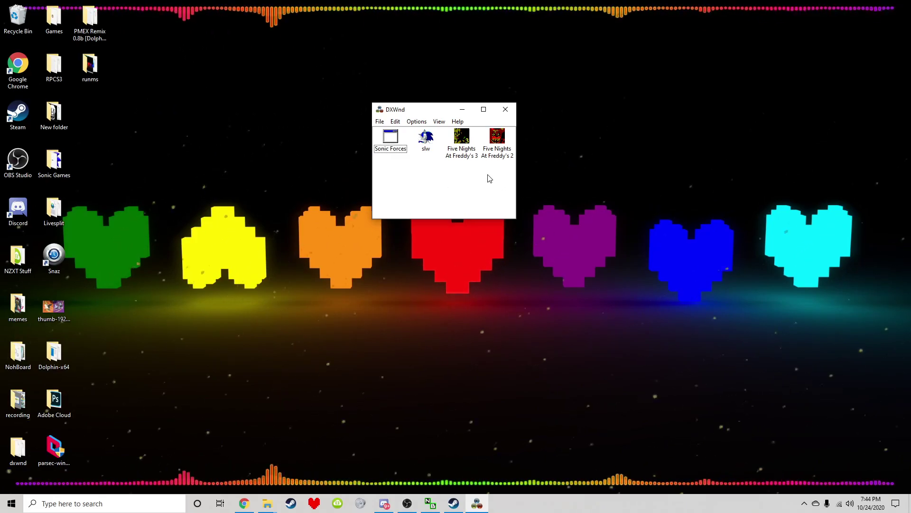
# - Switch to Steam and launch Sonic Generations with the Configure option
pyautogui.click(454, 503)
pyautogui.click(420, 232)
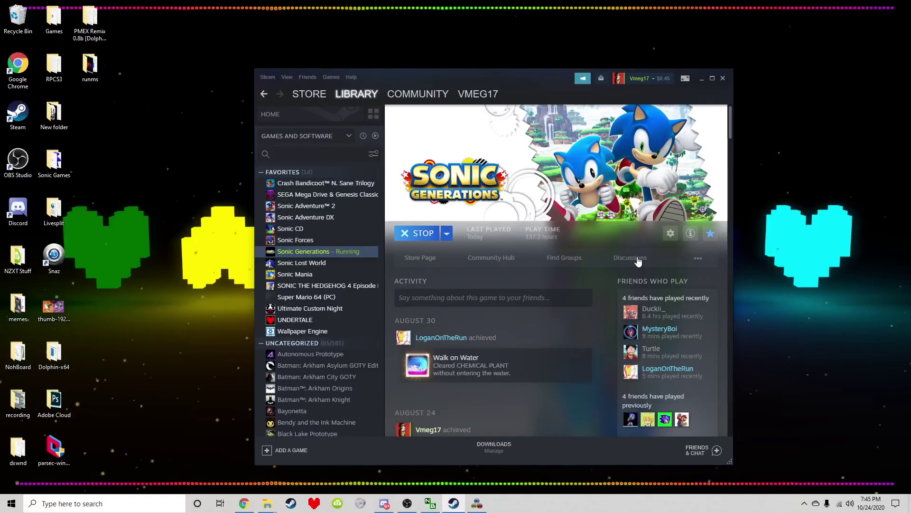
pyautogui.click(417, 233)
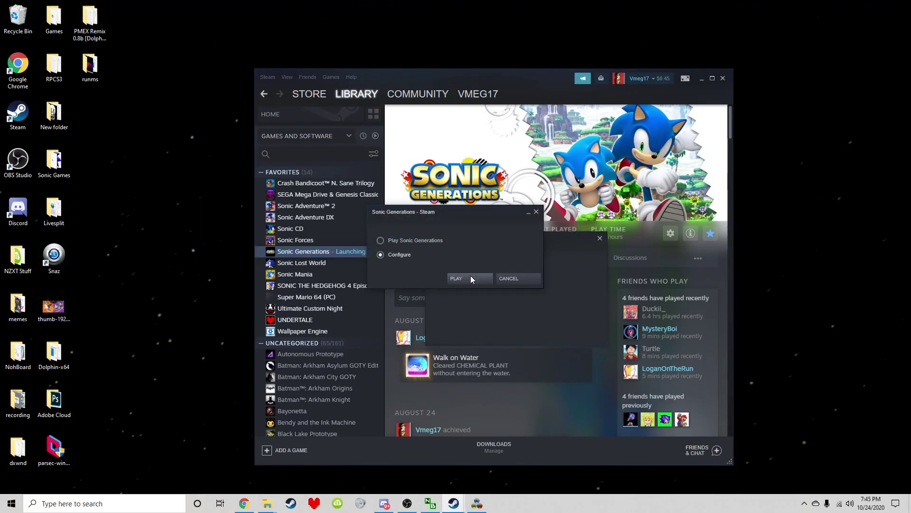
pyautogui.click(471, 276)
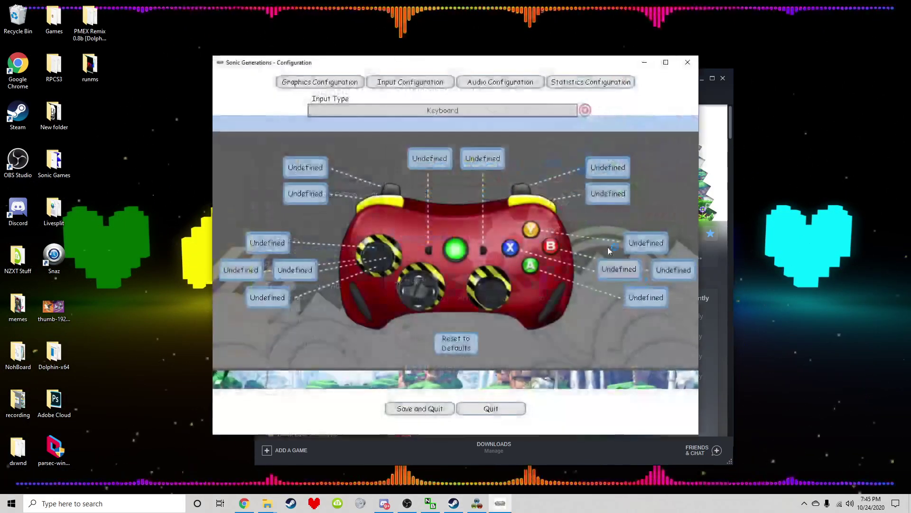
# - Choose Controller (XBOX 360 For Windows) as input type and NVIDIA GeForce RTX 2070 SUPER (#1) as graphics device, and save the configuration
pyautogui.click(451, 111)
pyautogui.click(423, 140)
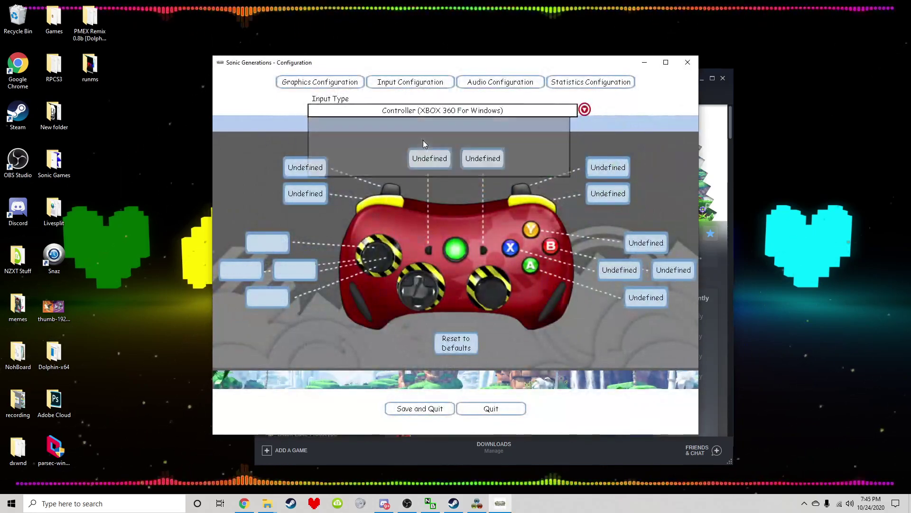
pyautogui.click(320, 82)
pyautogui.click(387, 112)
pyautogui.click(384, 138)
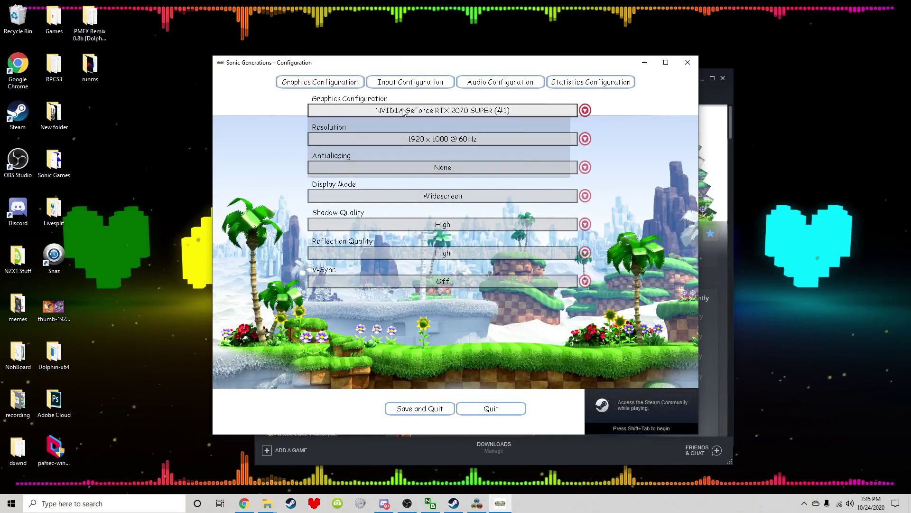
pyautogui.click(427, 83)
pyautogui.click(423, 410)
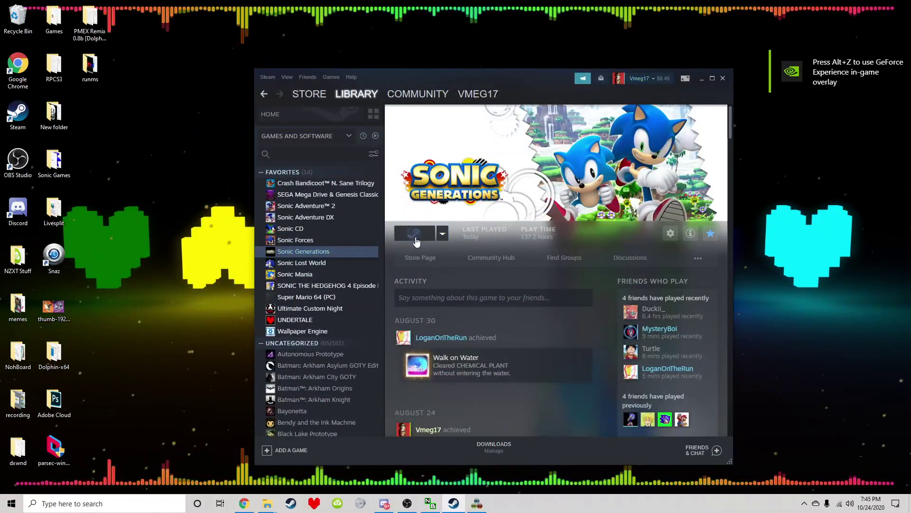
# - Run Sonic Generations from Steam, enter the Rooftop Run stage, and return to the desktop with the Steam window closed
pyautogui.click(416, 240)
pyautogui.click(456, 279)
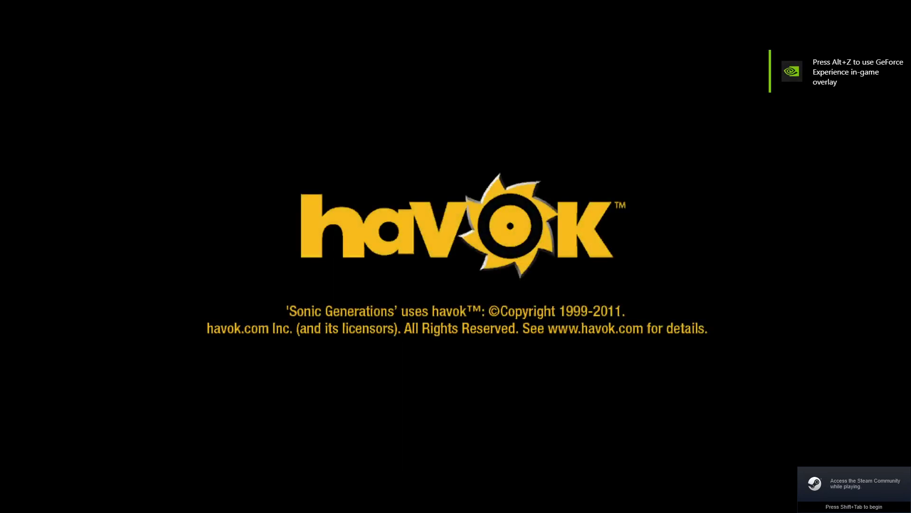
pyautogui.press('Return')
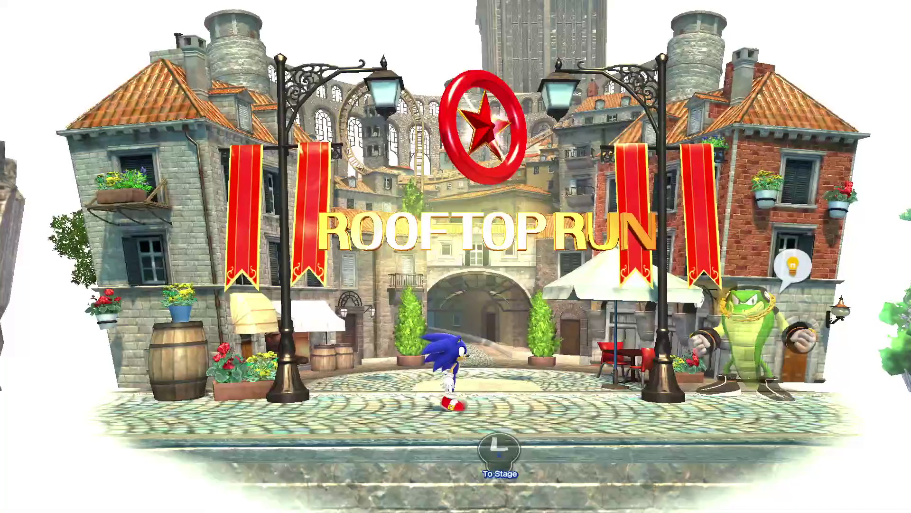
pyautogui.press('Return')
pyautogui.press('Return')
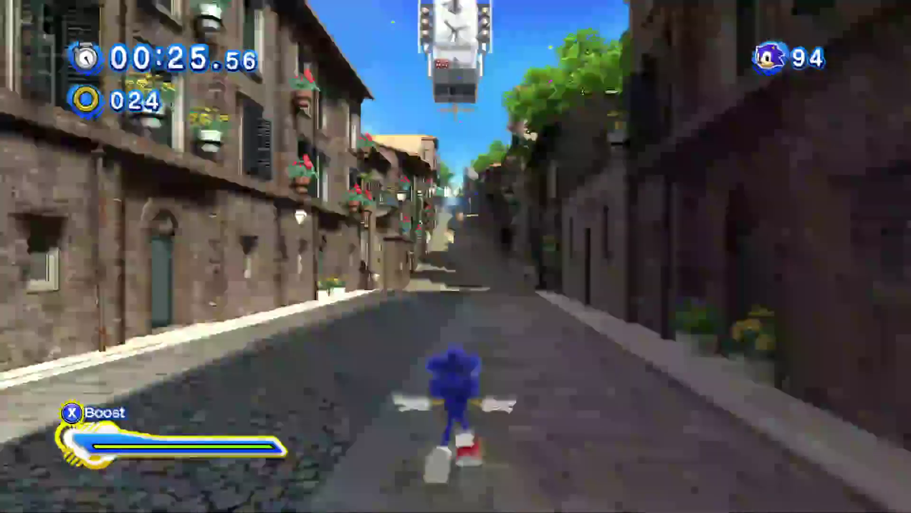
pyautogui.press('Escape')
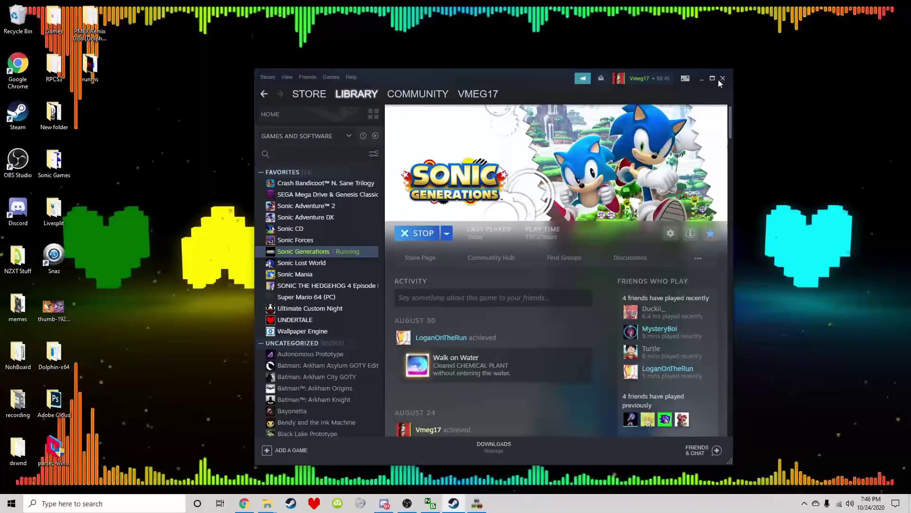
pyautogui.click(719, 82)
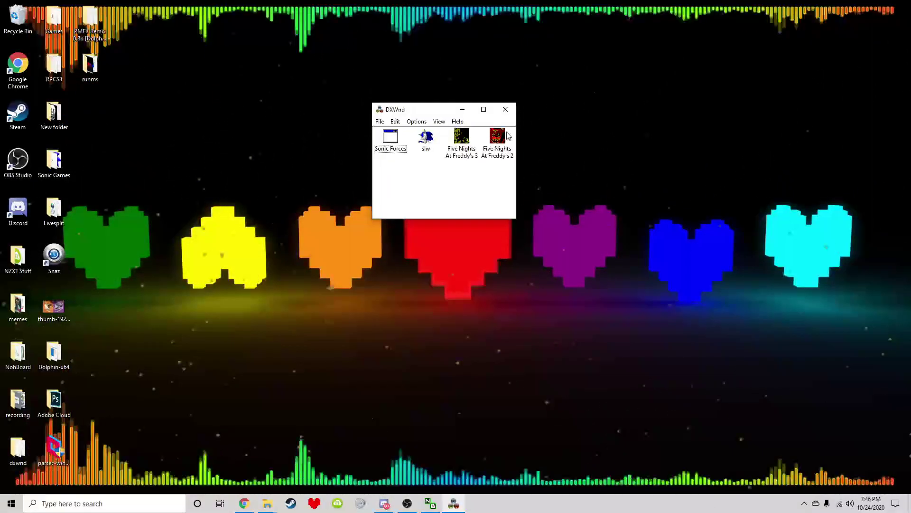
# - Start a new program entry in DXWnd and browse for its executable path
pyautogui.click(395, 122)
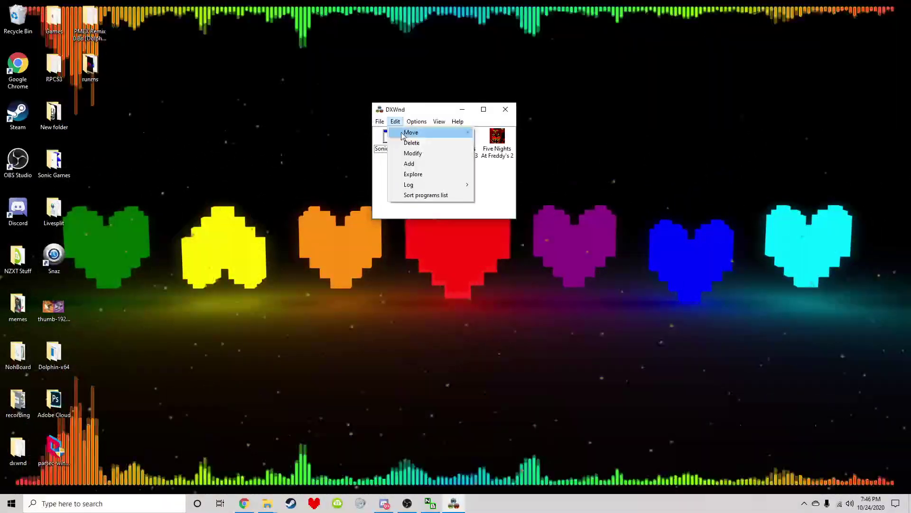
pyautogui.click(420, 163)
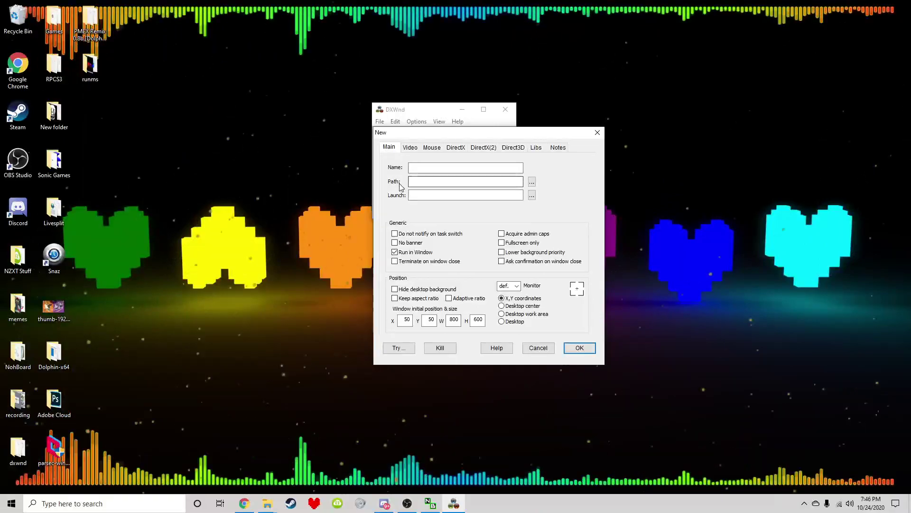
pyautogui.click(532, 183)
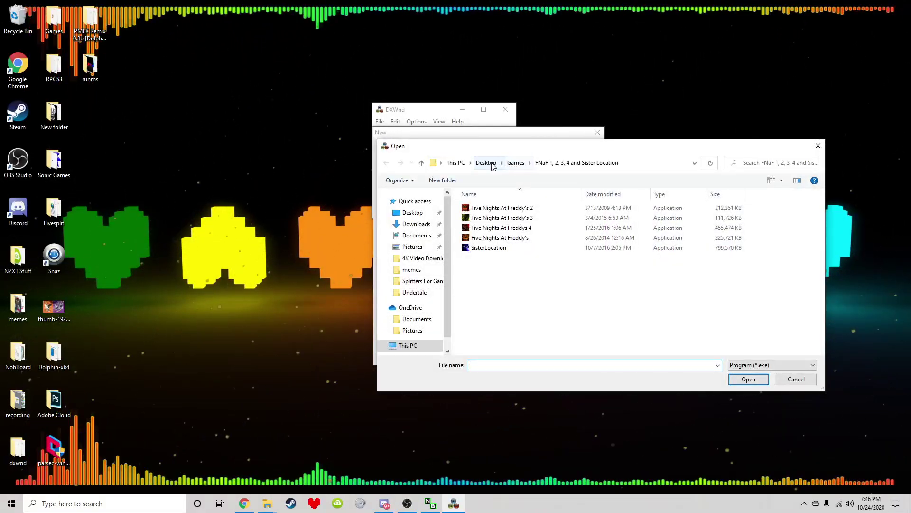
# - Browse to the Steam library folder C:\Program Files (x86)\Steam\steamapps\common for the new entry's executable
pyautogui.click(409, 345)
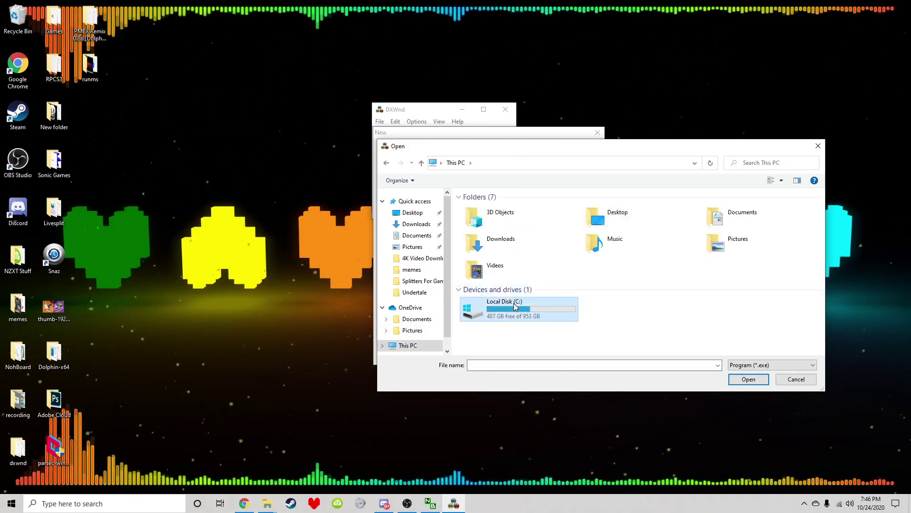
pyautogui.doubleClick(514, 308)
pyautogui.doubleClick(515, 258)
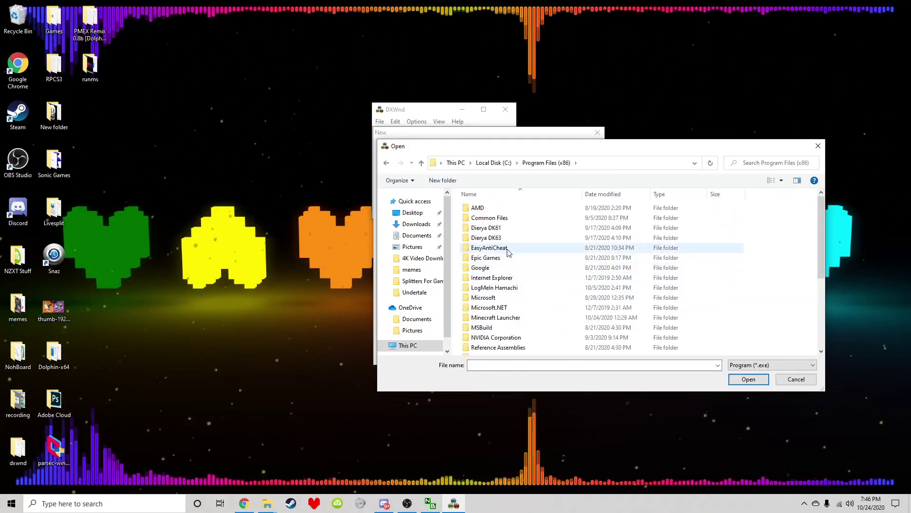
pyautogui.scroll(-4, 494, 252)
pyautogui.click(489, 241)
pyautogui.doubleClick(489, 241)
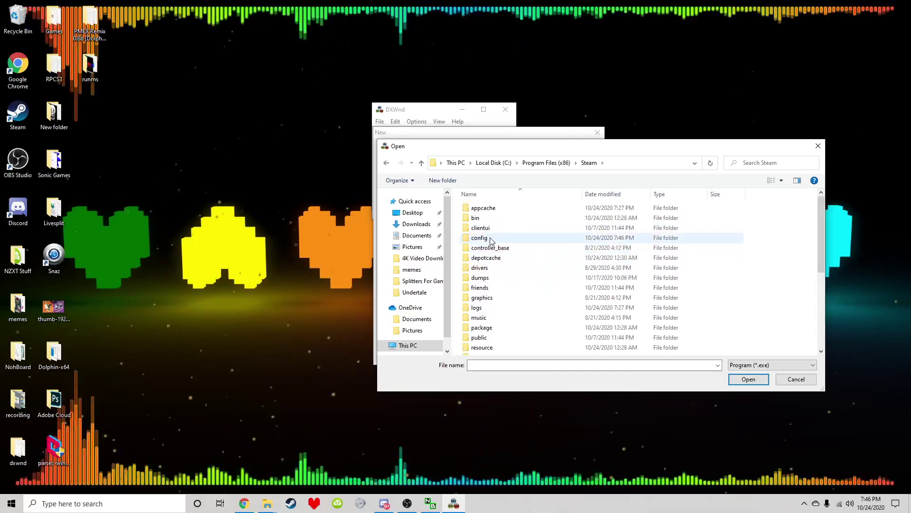
pyautogui.scroll(-4, 496, 266)
pyautogui.click(494, 270)
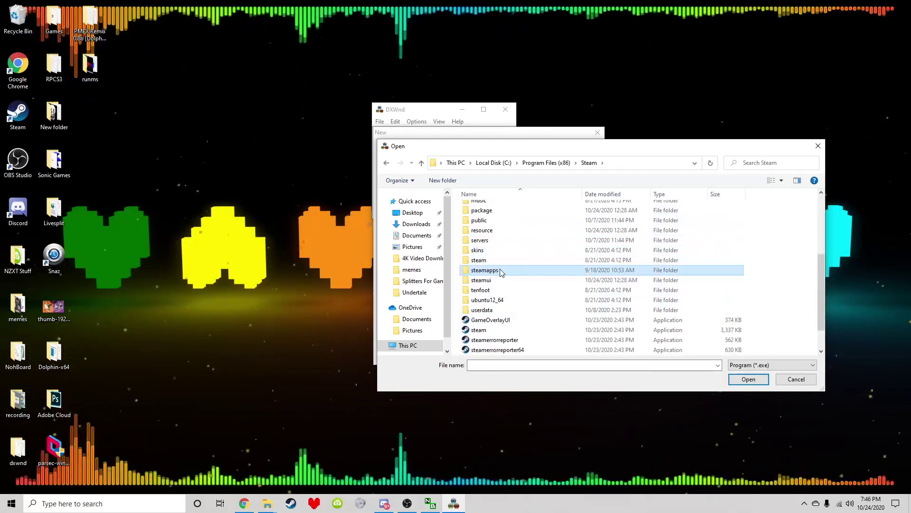
pyautogui.doubleClick(494, 267)
pyautogui.click(493, 209)
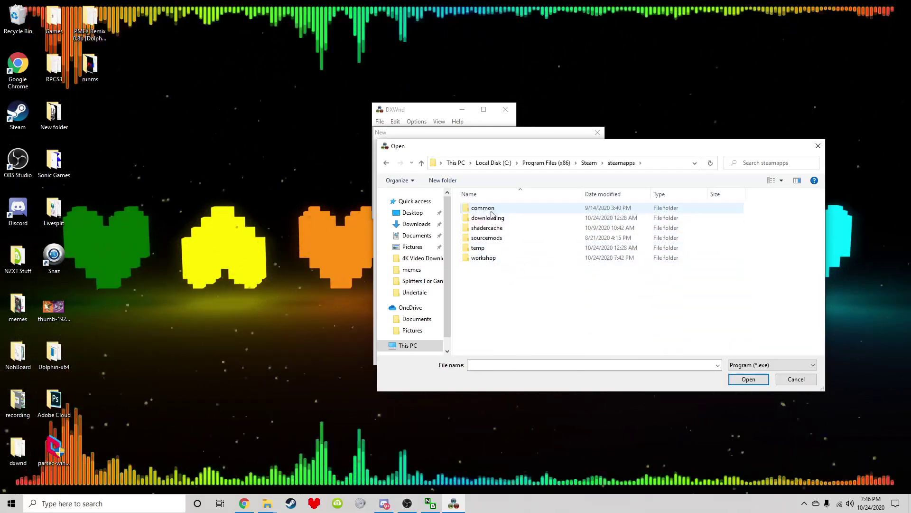
pyautogui.doubleClick(494, 209)
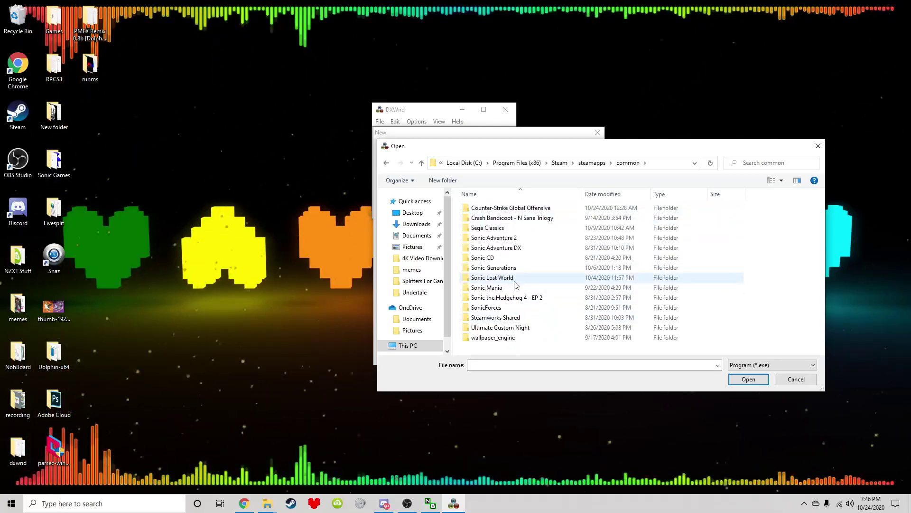
# - Choose the SonicGenerations application in the Sonic Generations folder as the new entry's path
pyautogui.click(494, 267)
pyautogui.doubleClick(494, 267)
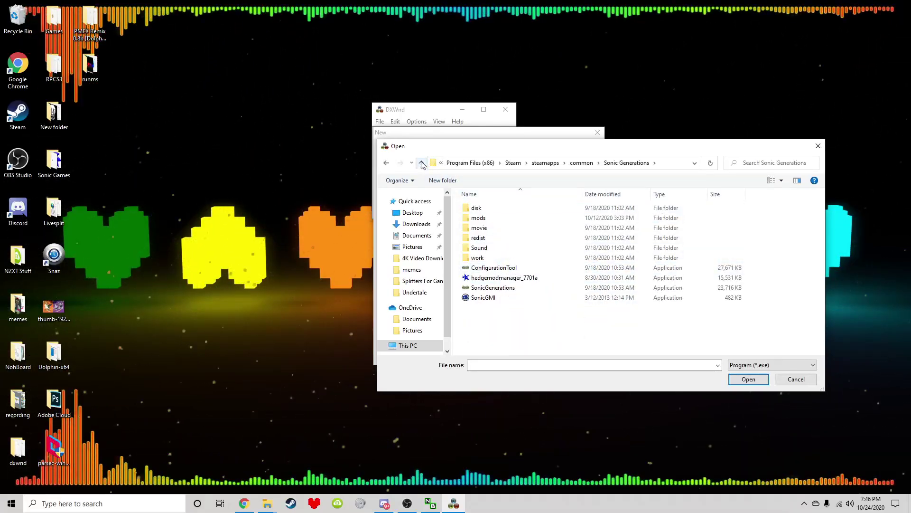
pyautogui.click(422, 164)
pyautogui.doubleClick(520, 268)
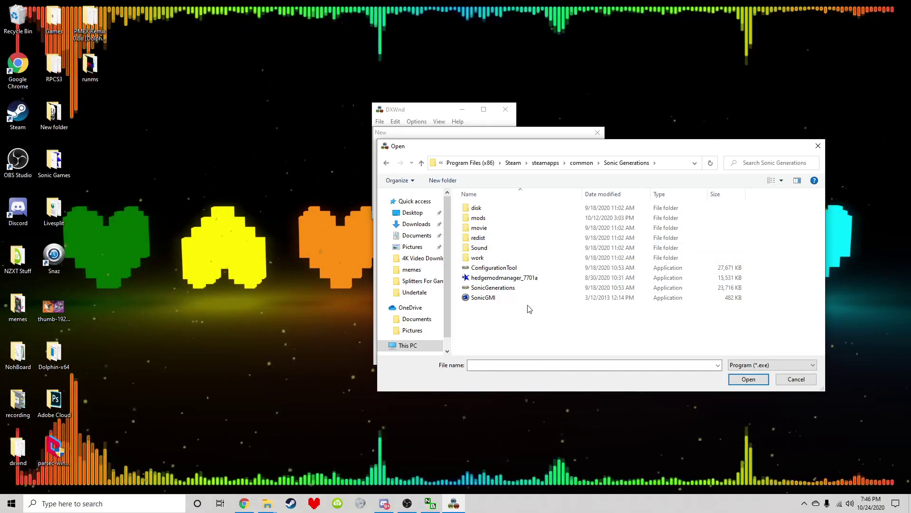
pyautogui.click(508, 288)
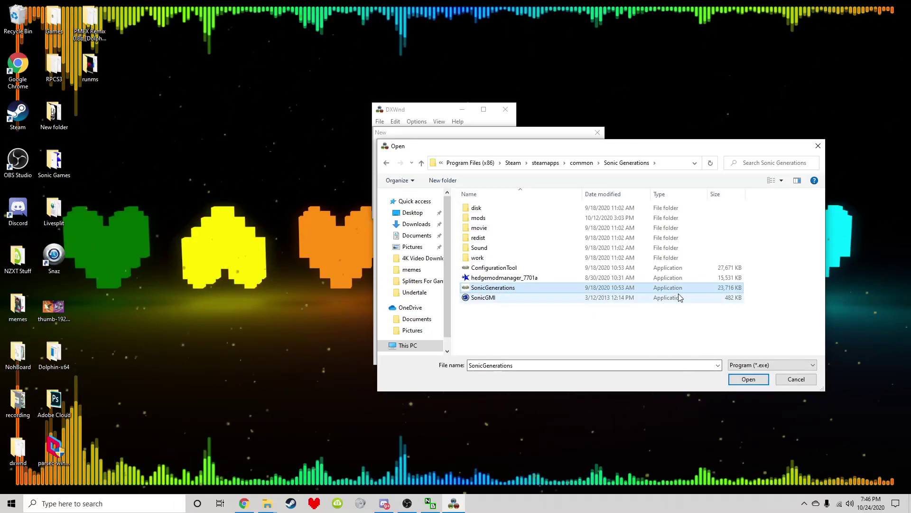
pyautogui.click(749, 378)
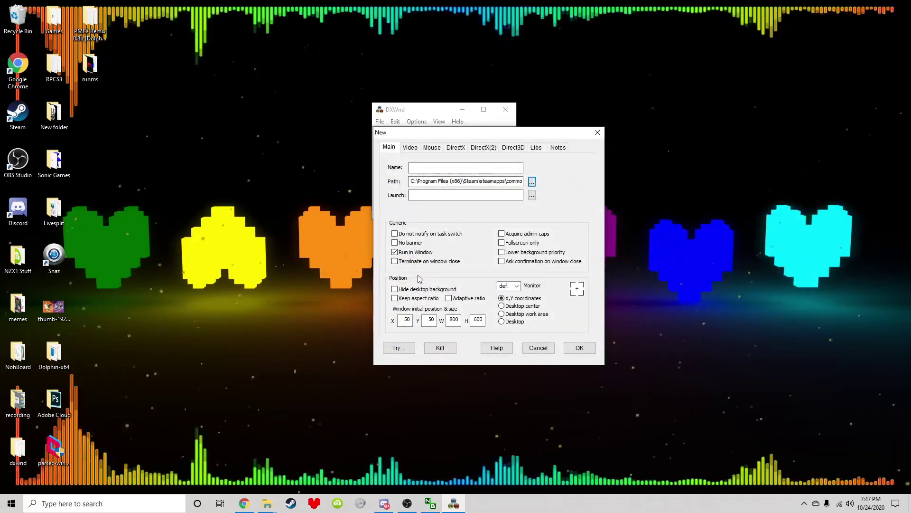
# - Set the window's initial position to X 0, Y 0, its size to 1280 x 720, and the screen resolution to Native
pyautogui.doubleClick(407, 320)
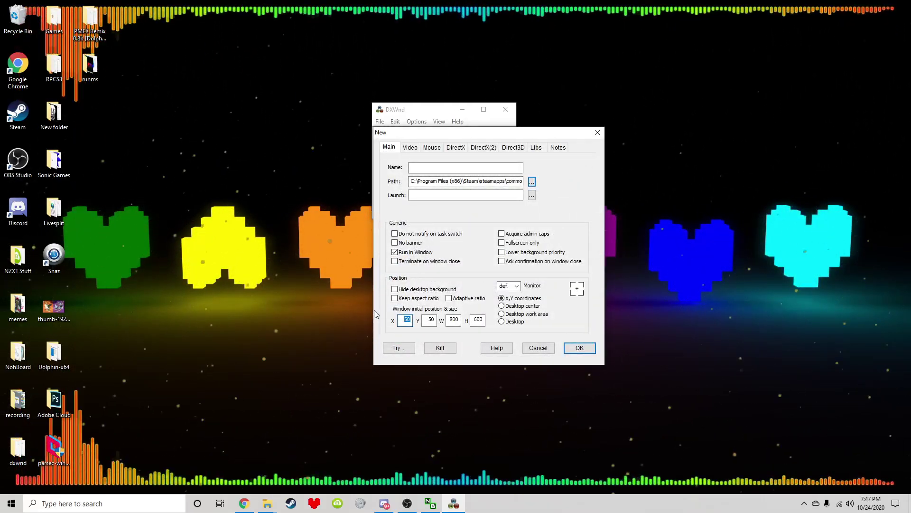
pyautogui.write('0')
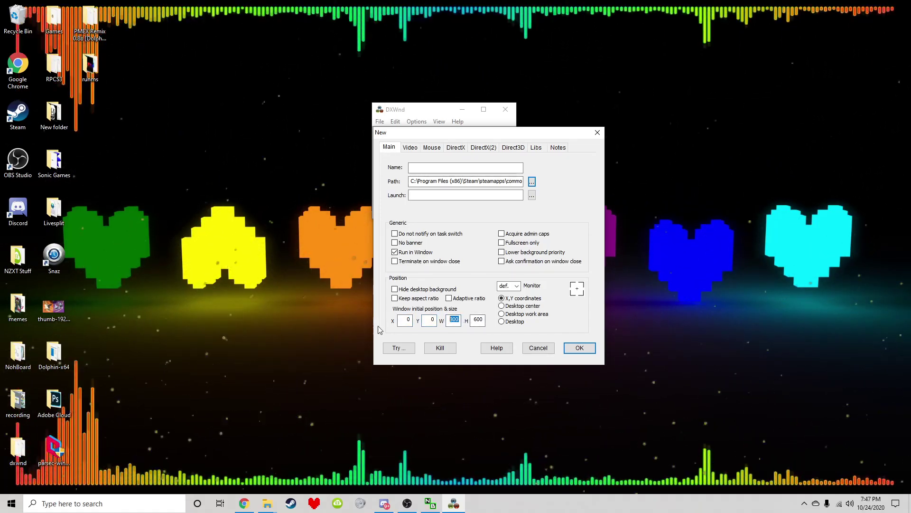
pyautogui.write('1280')
pyautogui.press('Tab')
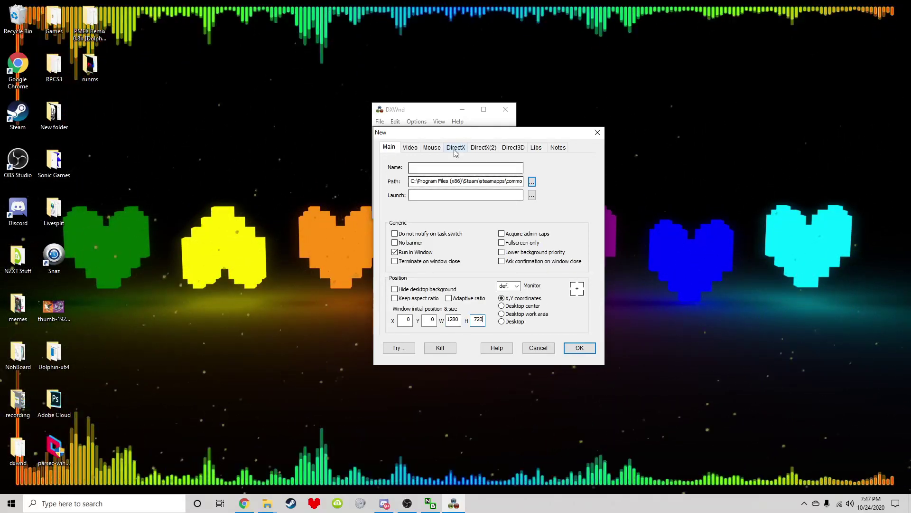
pyautogui.click(411, 147)
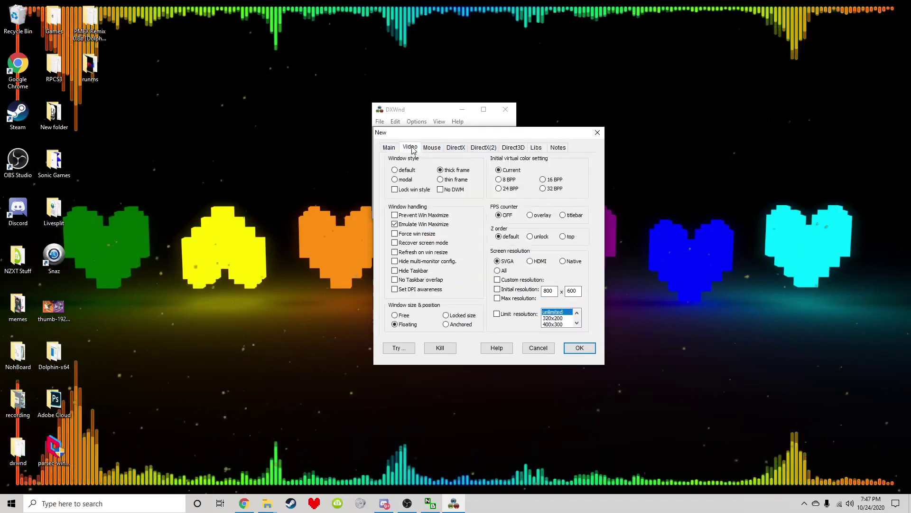
pyautogui.click(565, 262)
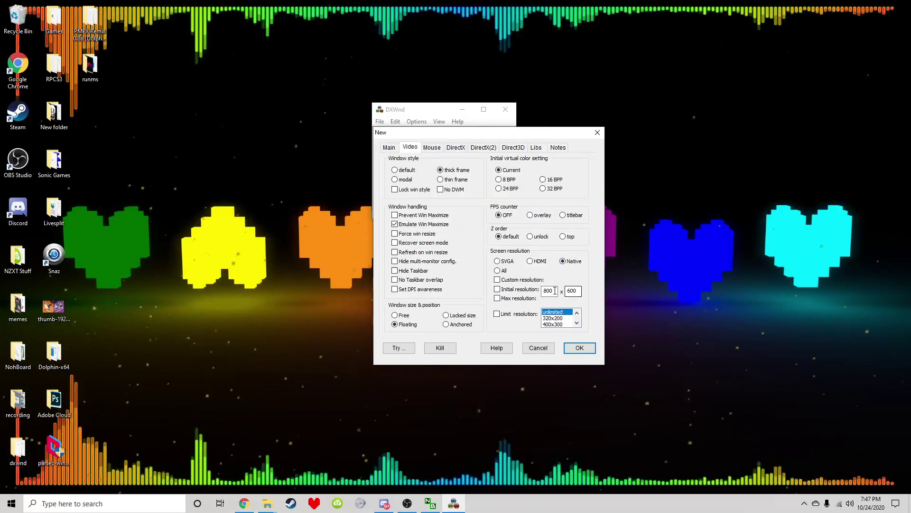
# - Review the entry's remaining DirectX, Direct3D, Libs, Notes, Mouse and Video settings, and save the new program entry
pyautogui.click(455, 147)
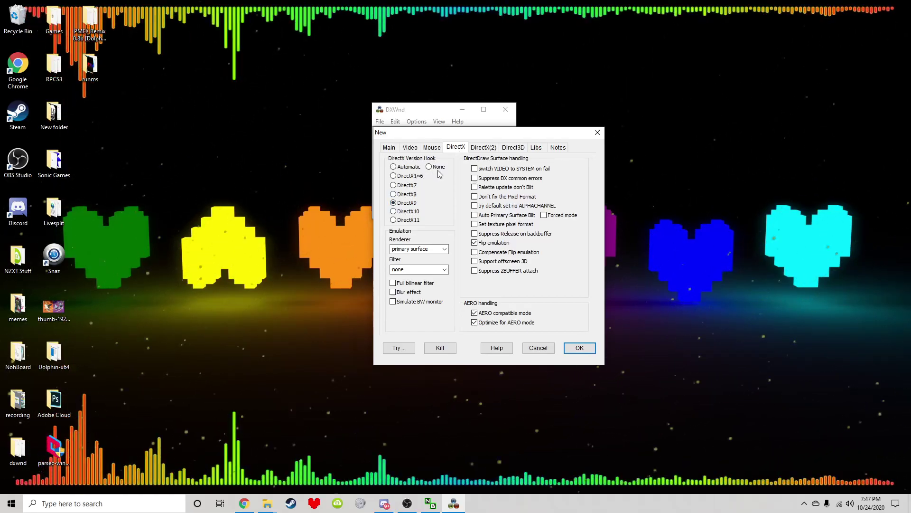
pyautogui.click(505, 149)
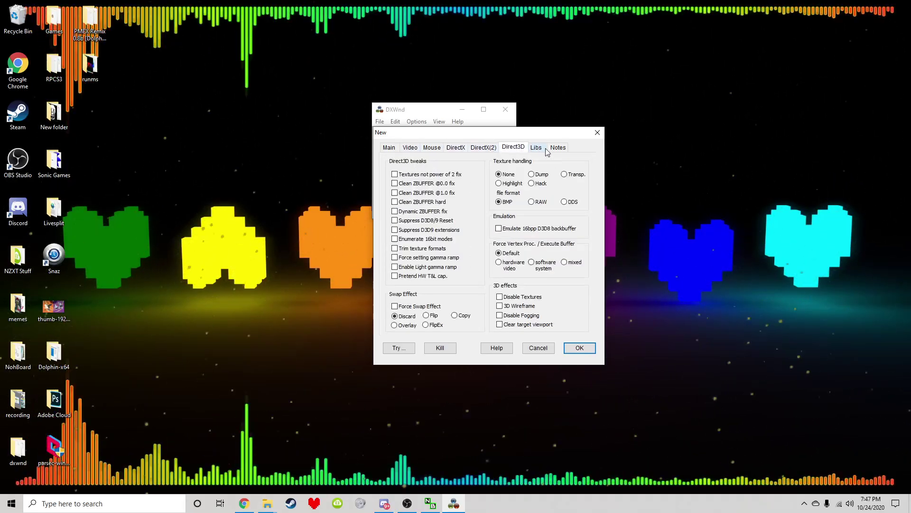
pyautogui.click(537, 148)
pyautogui.click(558, 148)
pyautogui.click(477, 149)
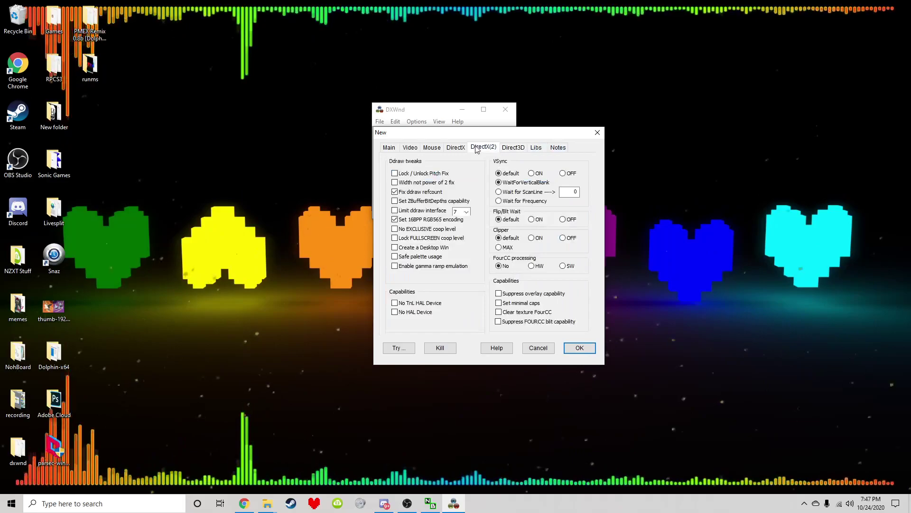
pyautogui.click(439, 148)
pyautogui.click(418, 149)
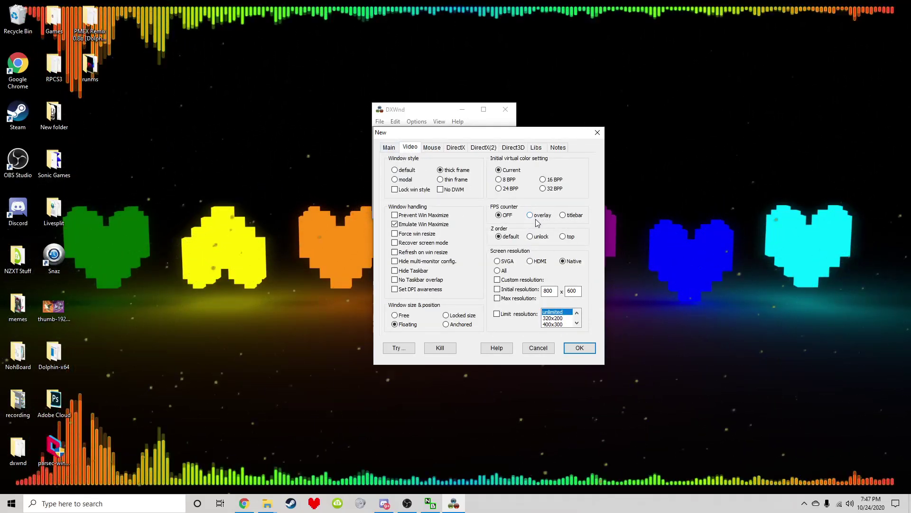
pyautogui.click(388, 148)
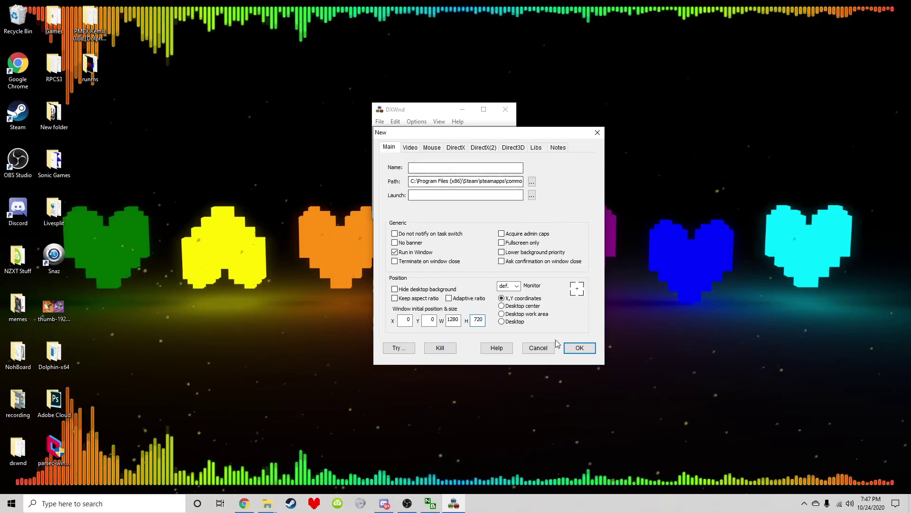
pyautogui.click(572, 348)
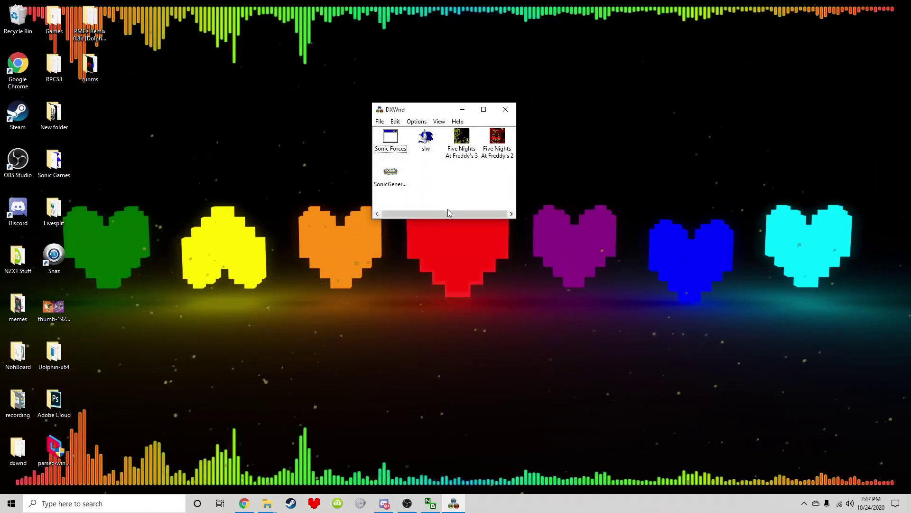
# - Launch Sonic Generations from its new entry and move the game window to about the middle of the desktop
pyautogui.click(391, 175)
pyautogui.doubleClick(390, 174)
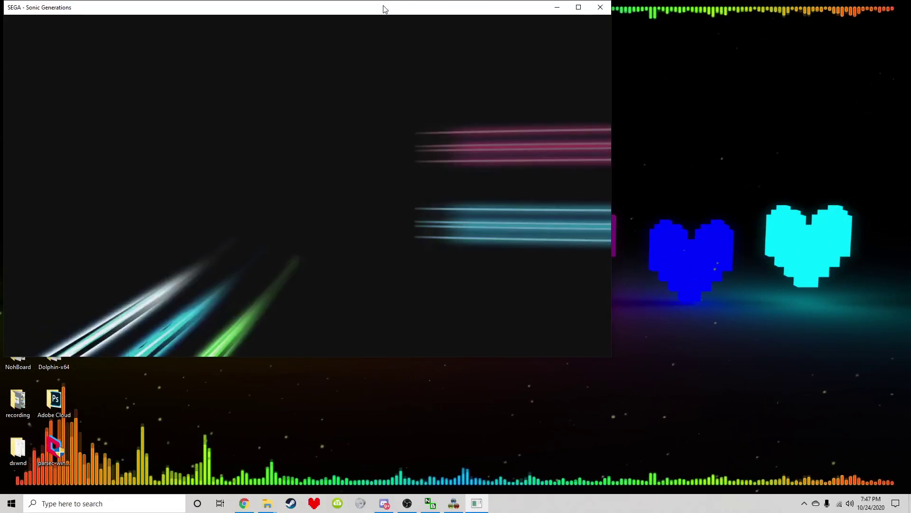
pyautogui.moveTo(382, 8); pyautogui.dragTo(518, 56)
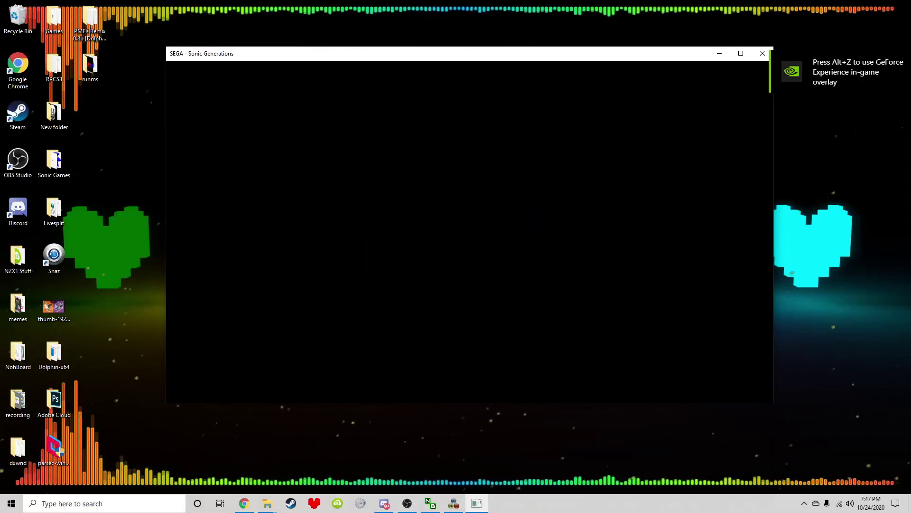
# - Continue the saved game from the title menu and bring up the stage entry screen in the windowed game
pyautogui.press('Return')
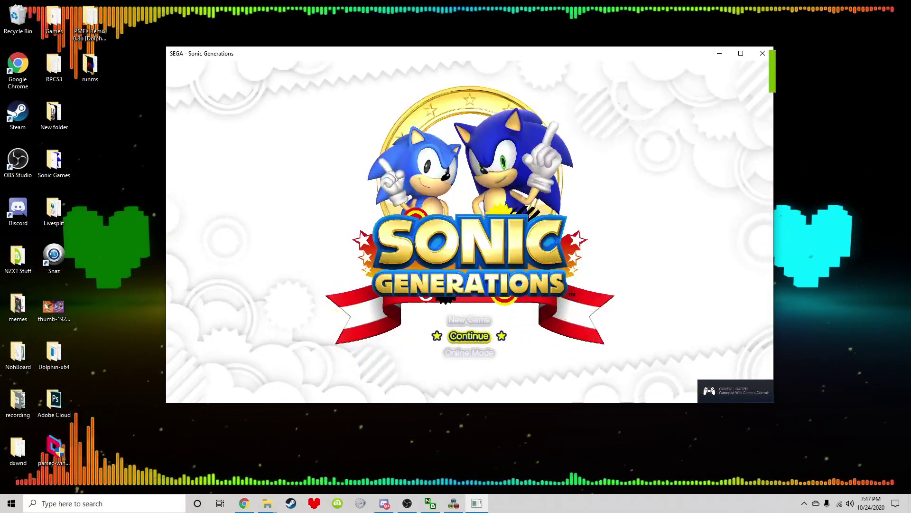
pyautogui.press('Return')
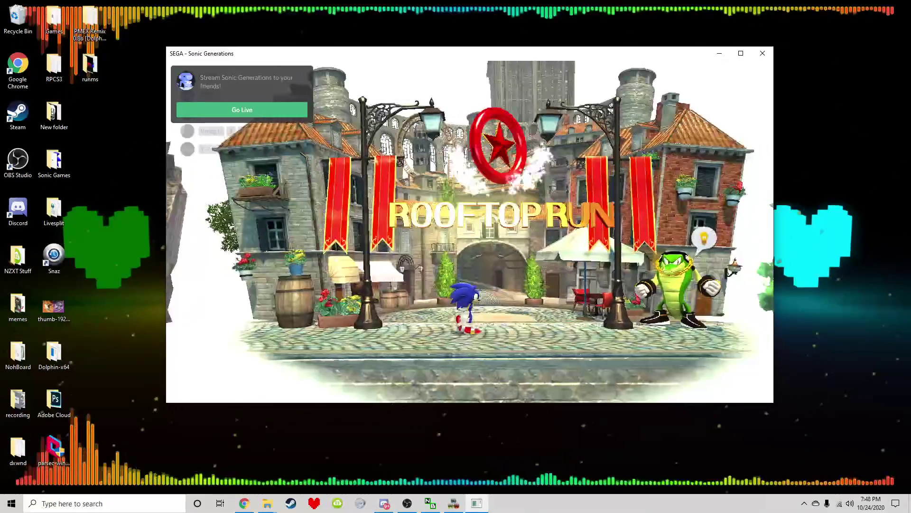
pyautogui.press('Return')
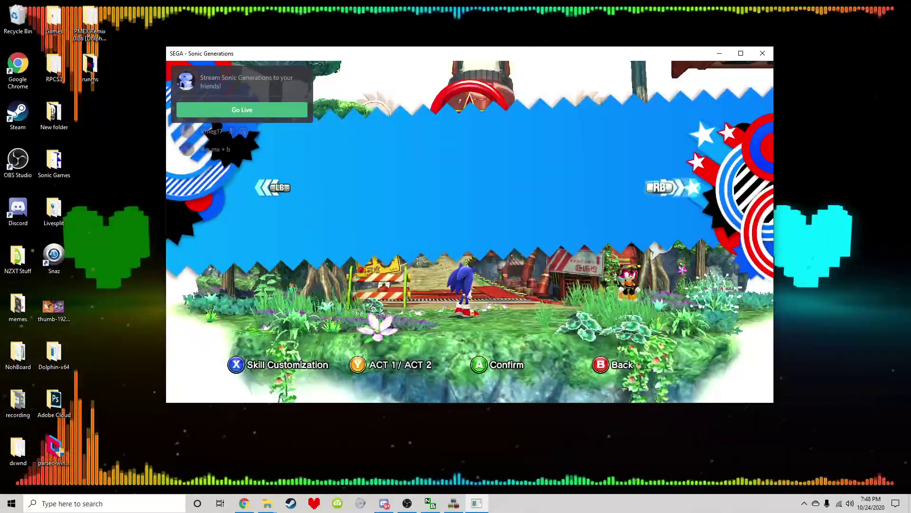